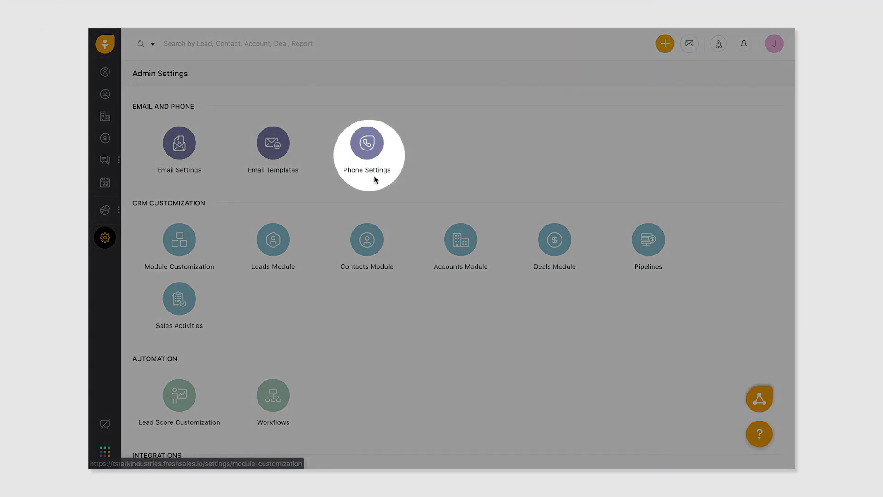
From Phone Settings, create a new Freshcaller account and carry both users over
click(377, 175)
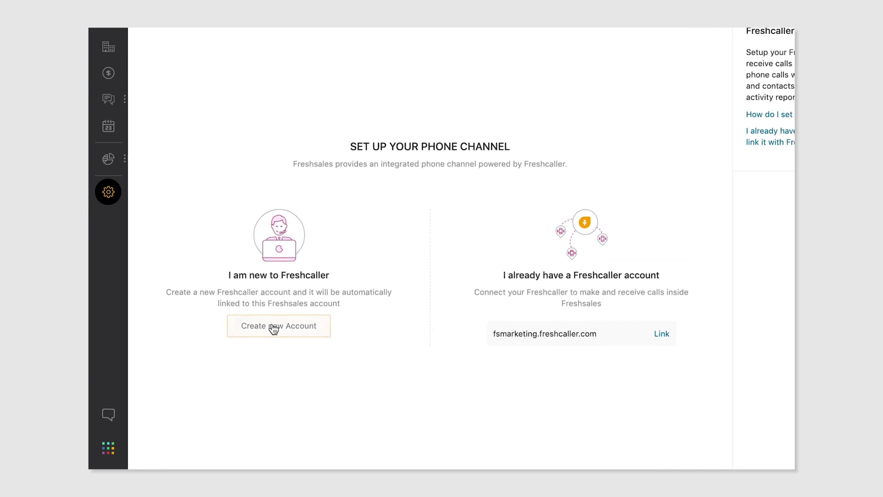
click(312, 328)
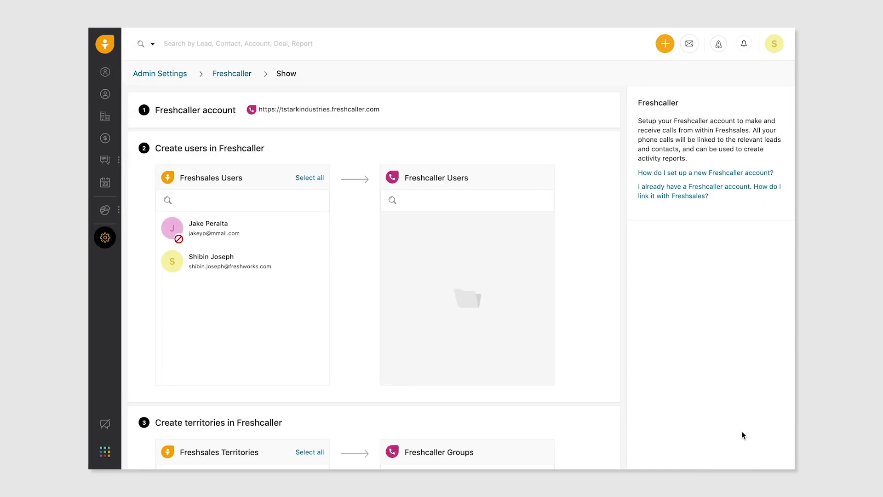
click(271, 228)
click(271, 231)
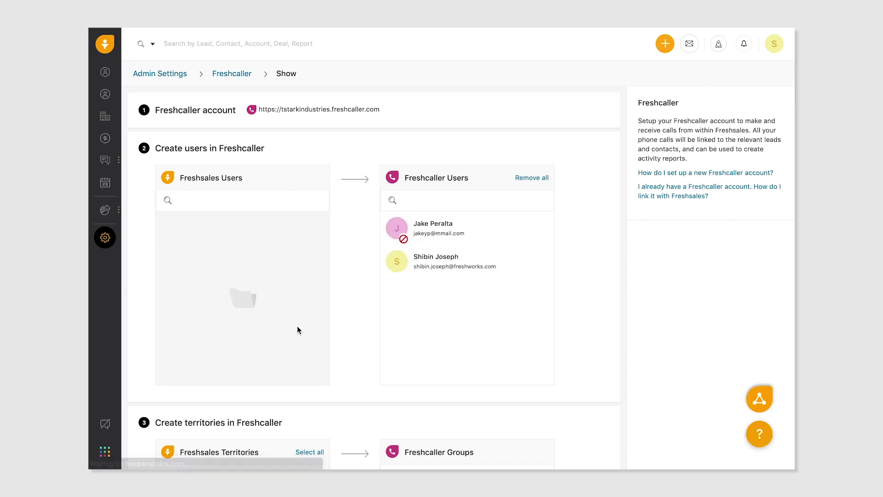
scroll(297, 327, down, 5)
Move the NA and India territories into Freshcaller groups and confirm starting the migration
click(291, 309)
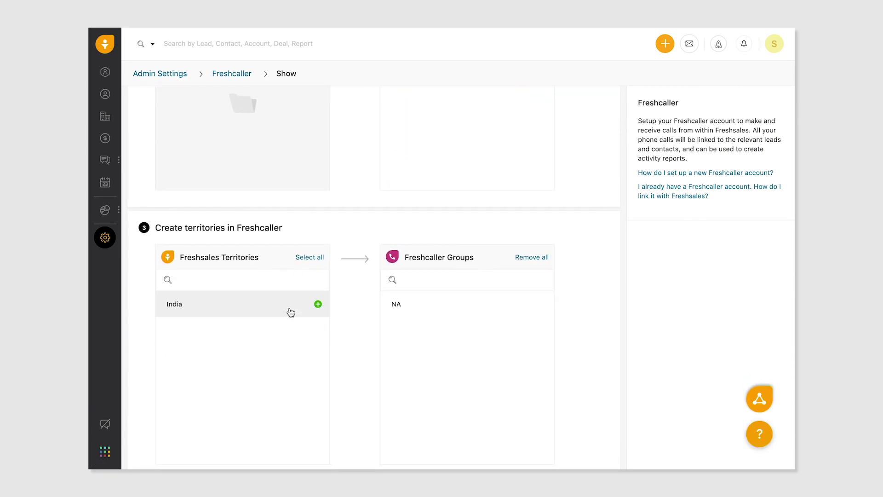
click(294, 312)
scroll(395, 377, down, 2)
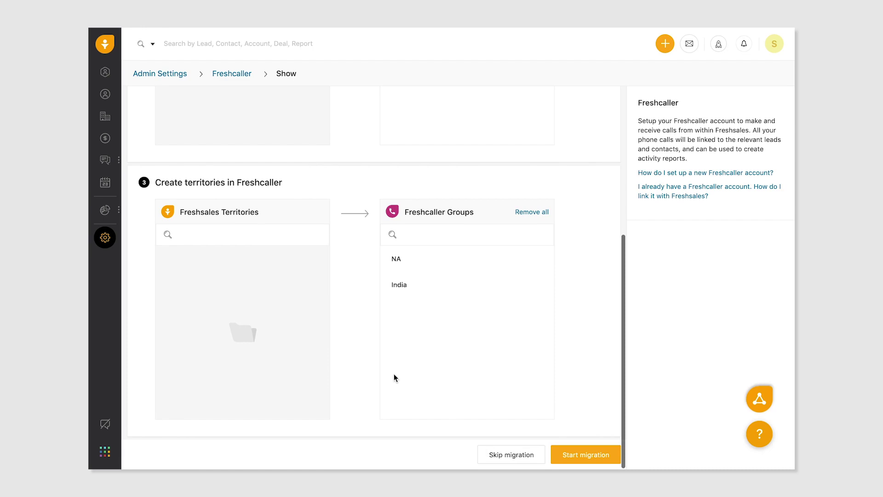
click(578, 455)
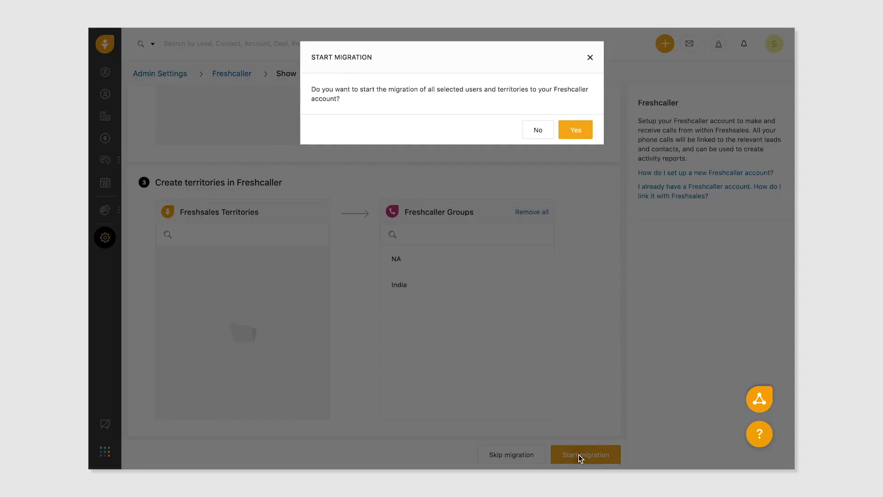
click(578, 137)
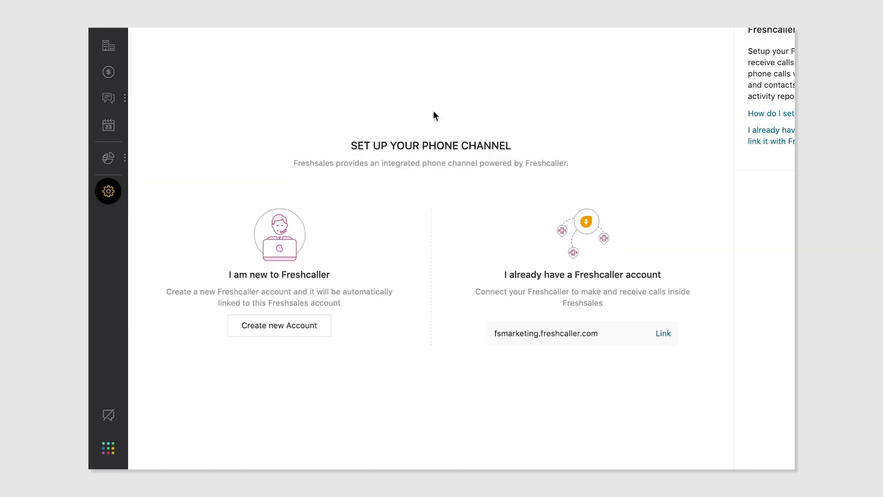
Link and confirm the existing Freshcaller account, then go to its admin settings
click(664, 334)
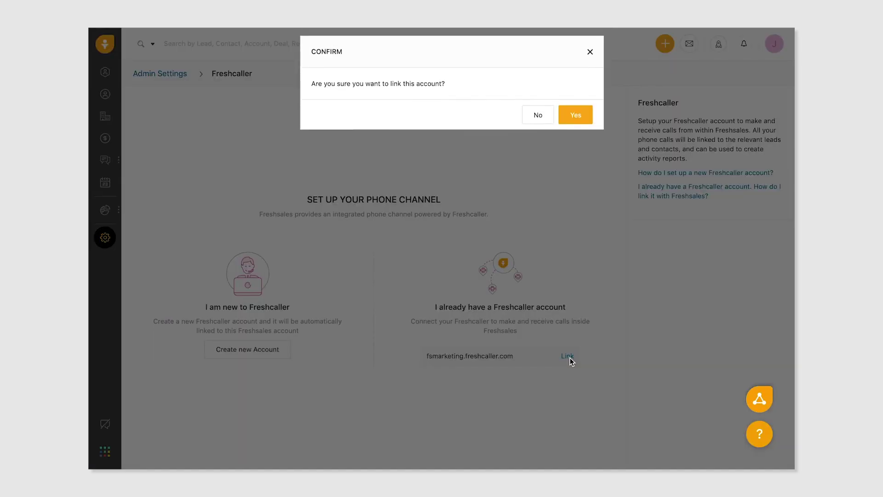
click(577, 124)
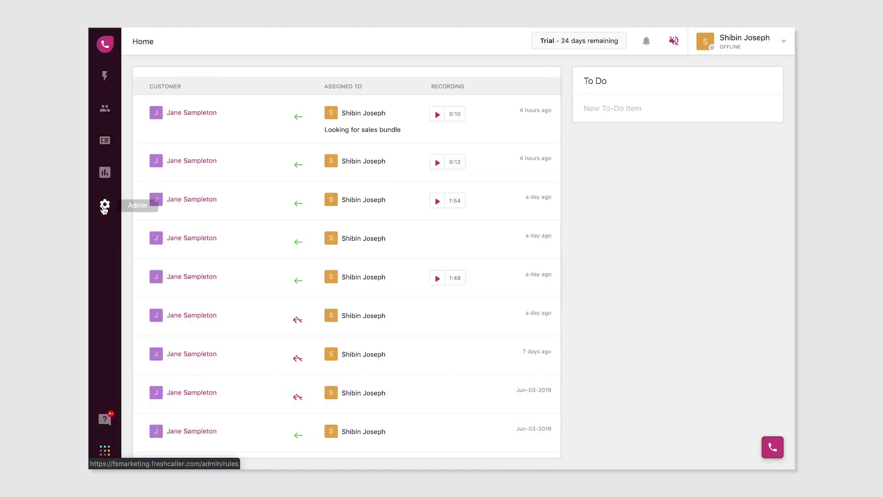
click(104, 207)
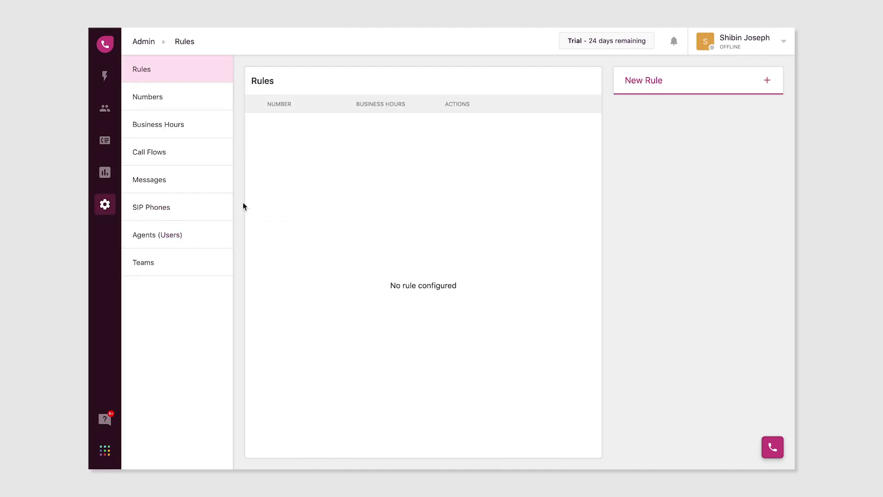
Add a new agent with the pasted e-mail address and the Supervisor role
click(223, 237)
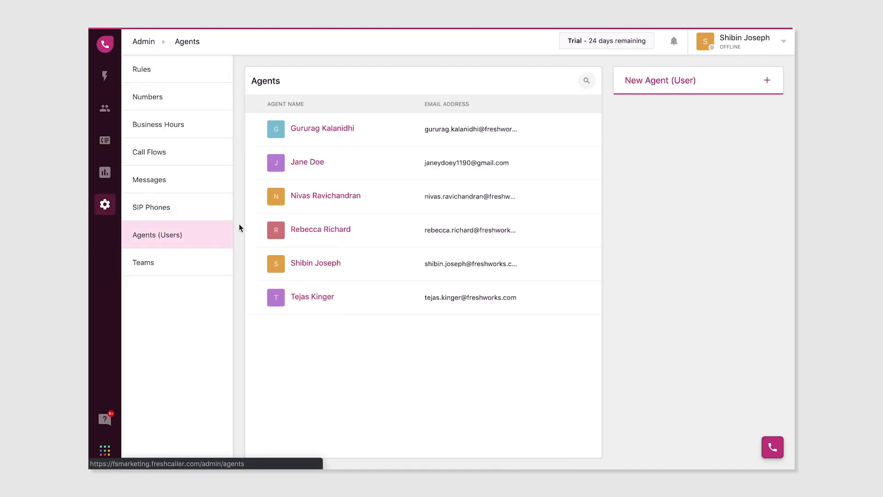
click(680, 92)
click(668, 115)
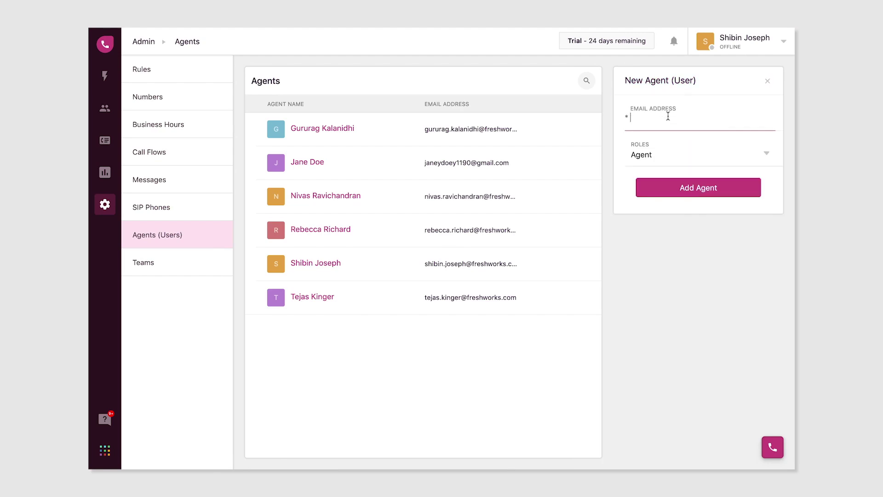
key(ctrl+v)
click(694, 152)
click(688, 234)
click(690, 201)
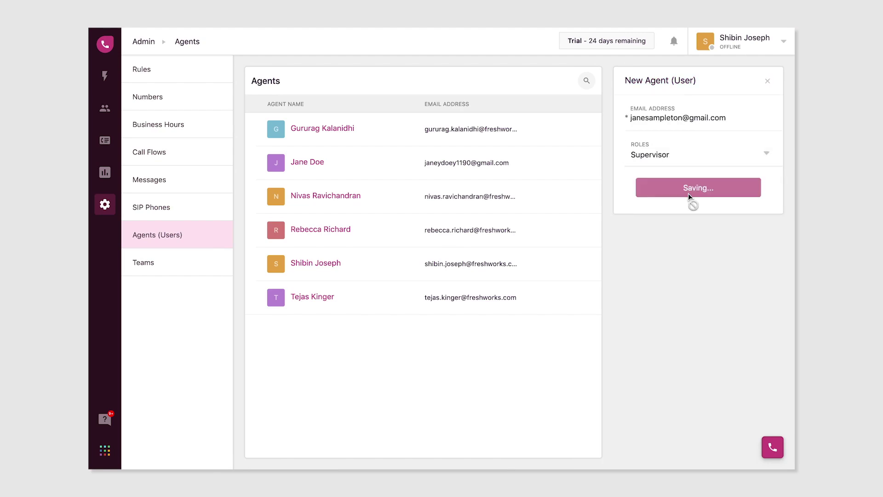
Create a team named MENA with four agents and save it
click(184, 262)
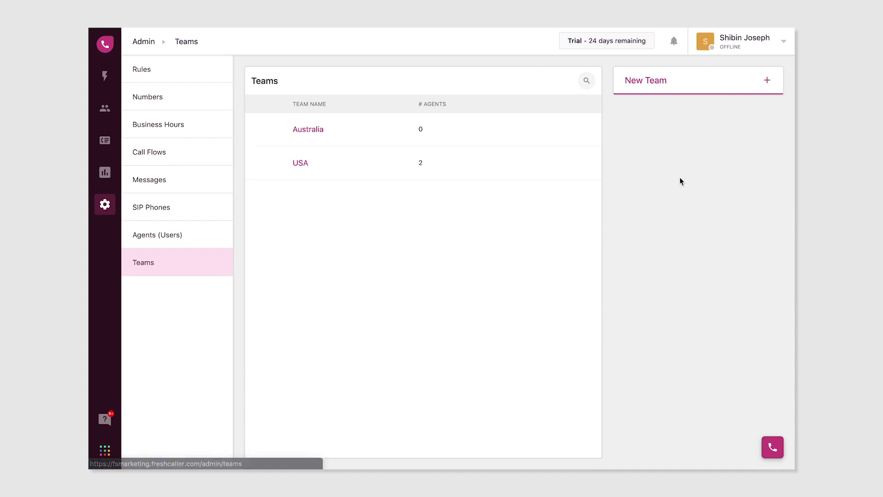
click(667, 80)
click(631, 118)
text(MENA)
click(672, 154)
click(673, 238)
click(666, 203)
scroll(704, 216, down, 2)
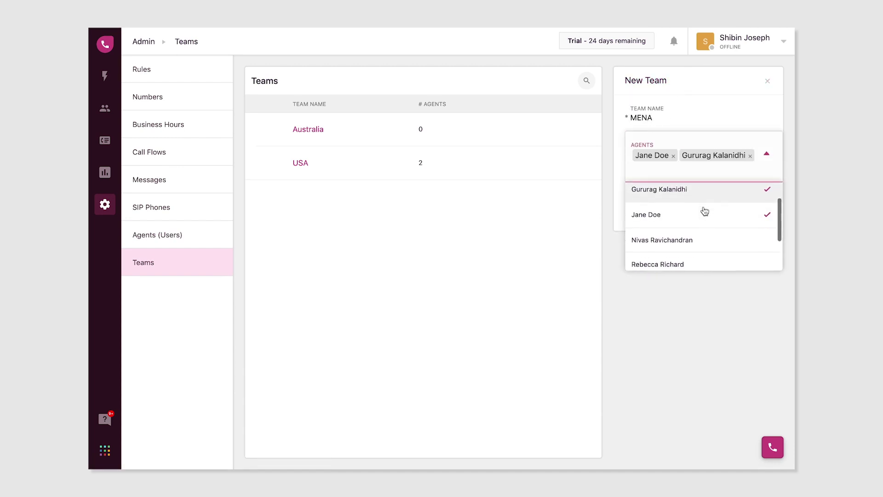
click(690, 255)
click(681, 271)
click(619, 237)
click(654, 226)
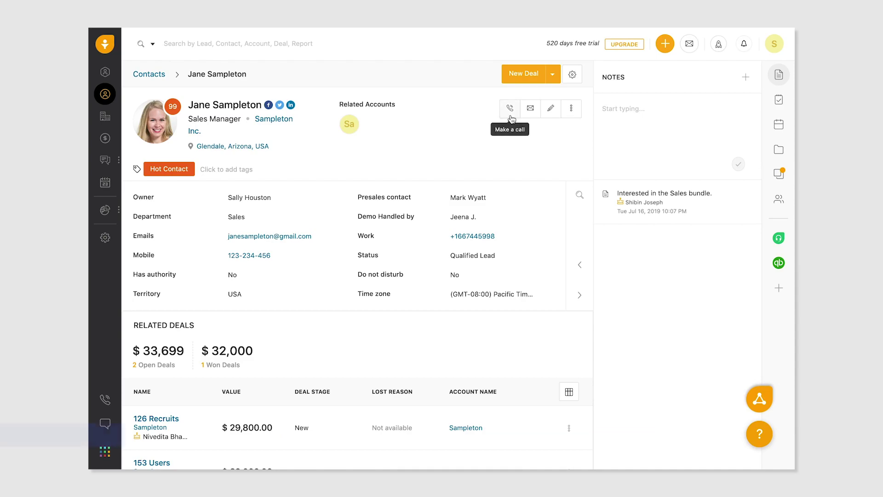
Call the contact from the dialer and cold-transfer the call to the other agent
click(510, 116)
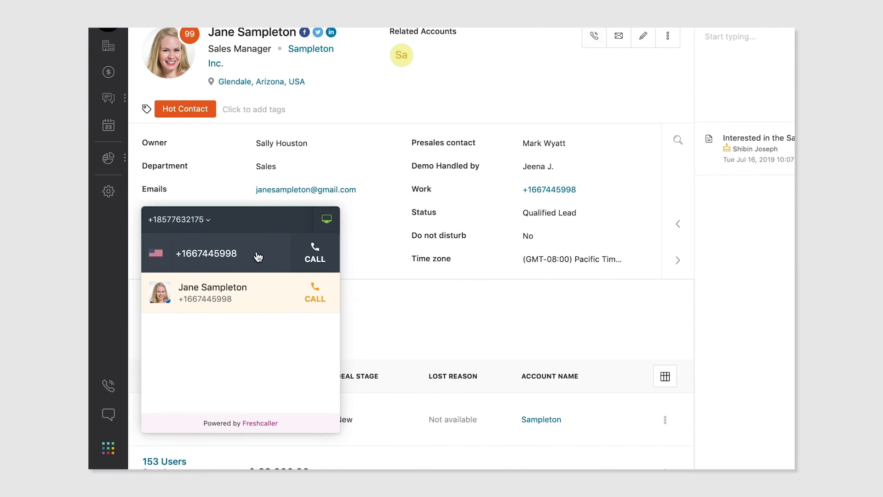
click(313, 305)
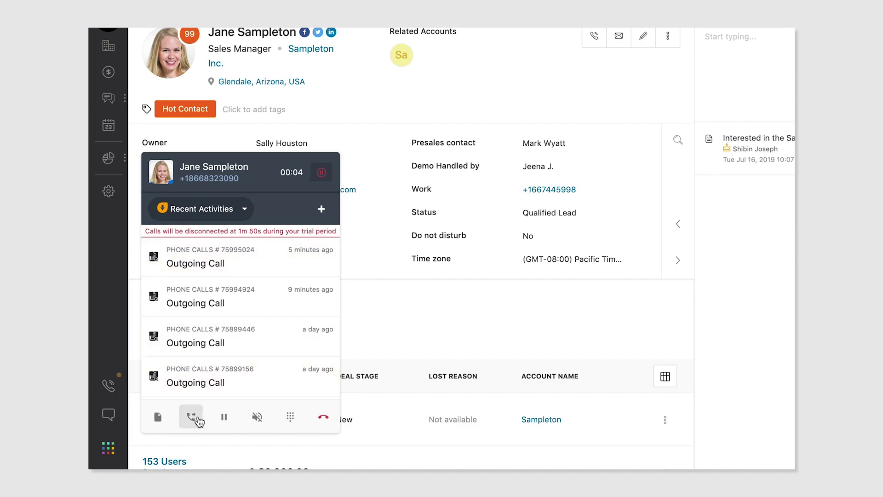
click(198, 418)
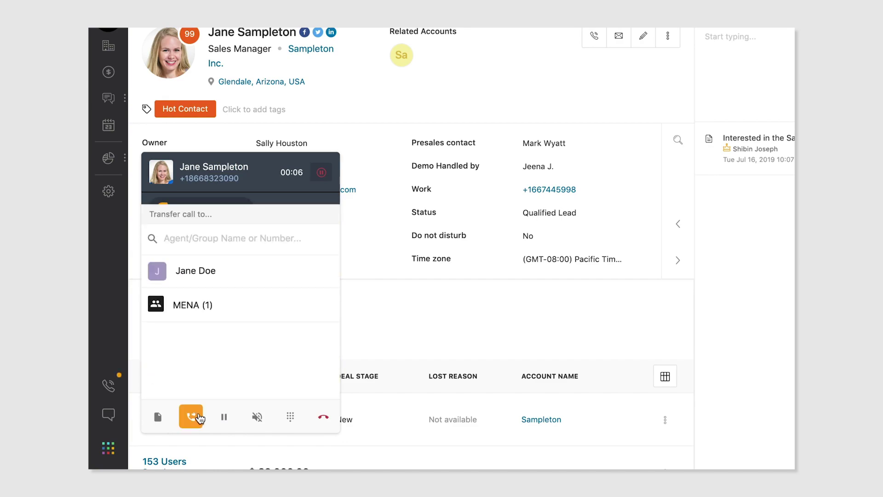
mouse_move(263, 282)
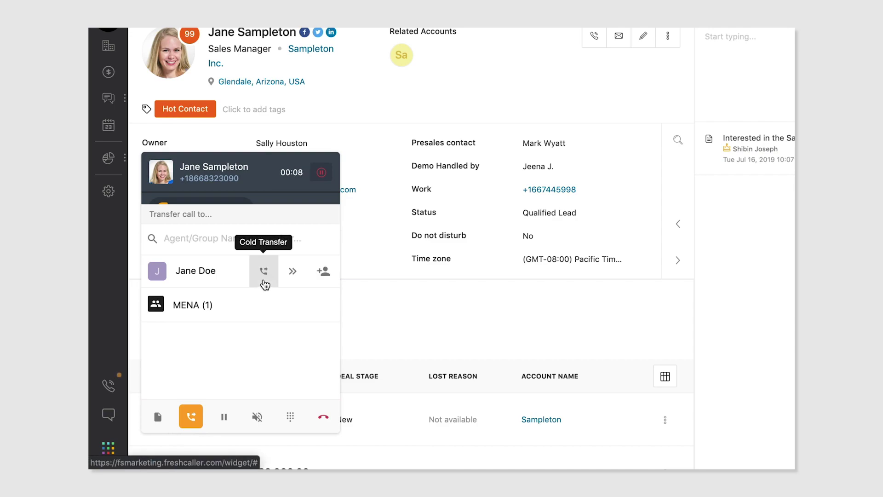
click(264, 281)
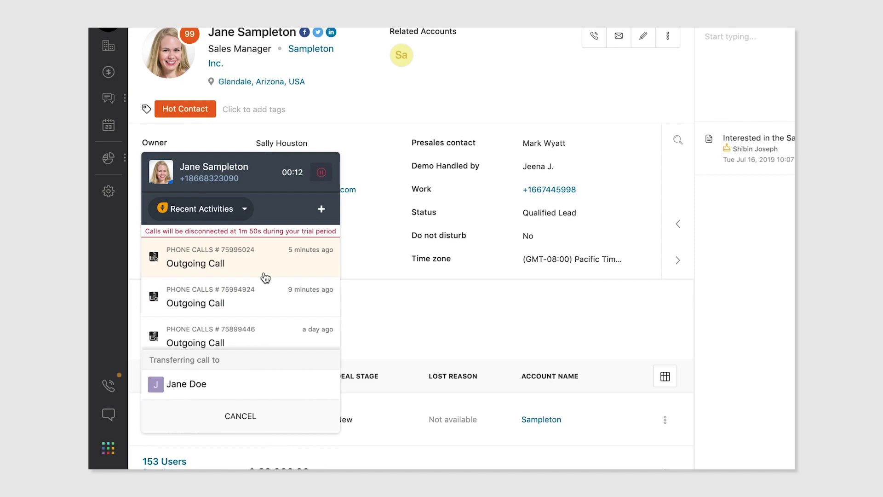
Add the call note 'Forward the comparison sheet' and save and close it
click(321, 209)
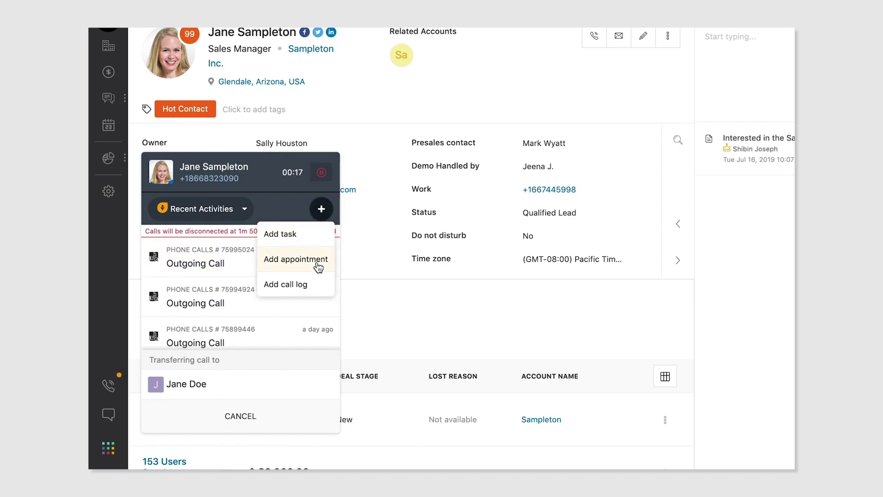
click(314, 290)
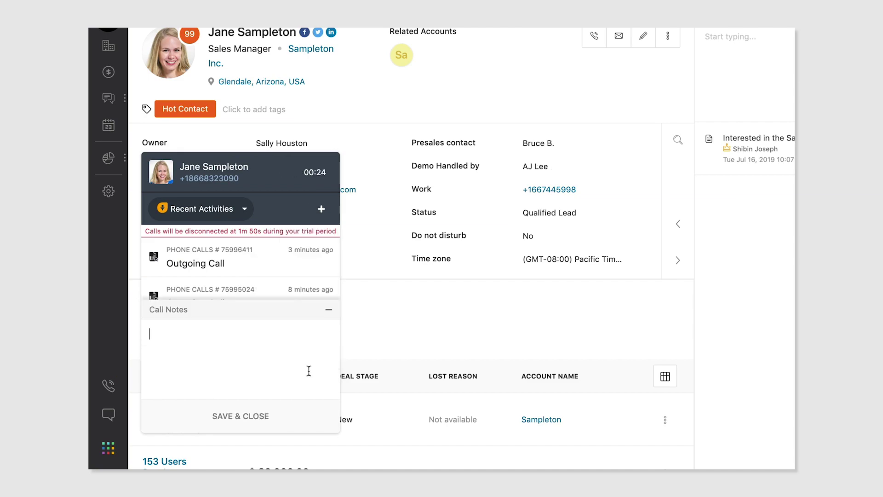
text(Forward the comparison sheet.)
click(257, 417)
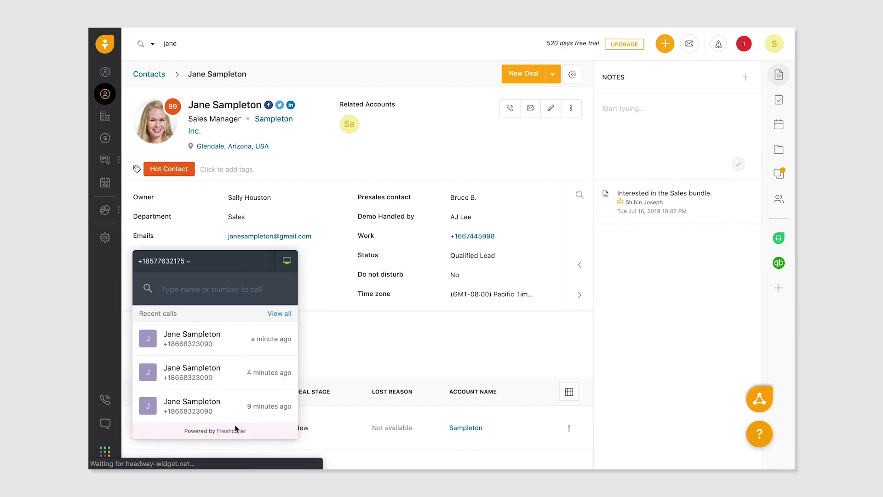
In the Call Log panel, choose the Interested outcome and save the log
click(627, 130)
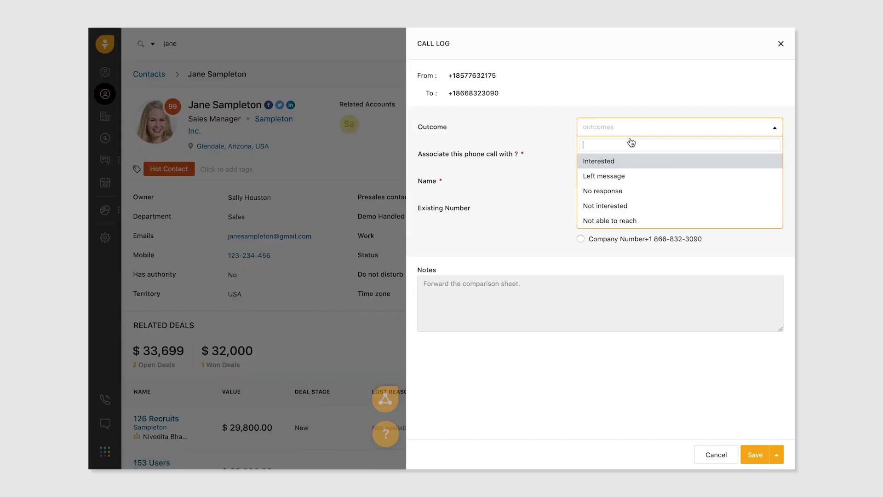
click(629, 162)
click(770, 454)
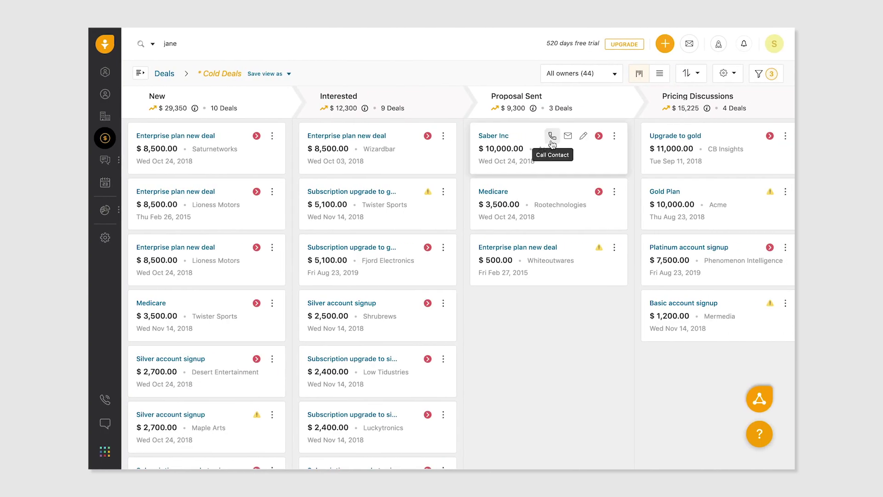
Call the Saber Inc deal's contact, review its Recent Conversations, then go to Freshcaller Admin
click(553, 138)
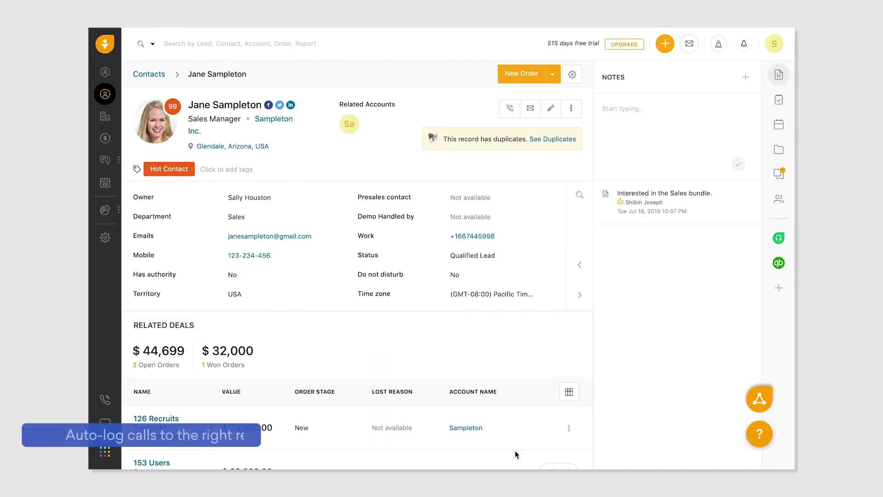
scroll(513, 450, down, 5)
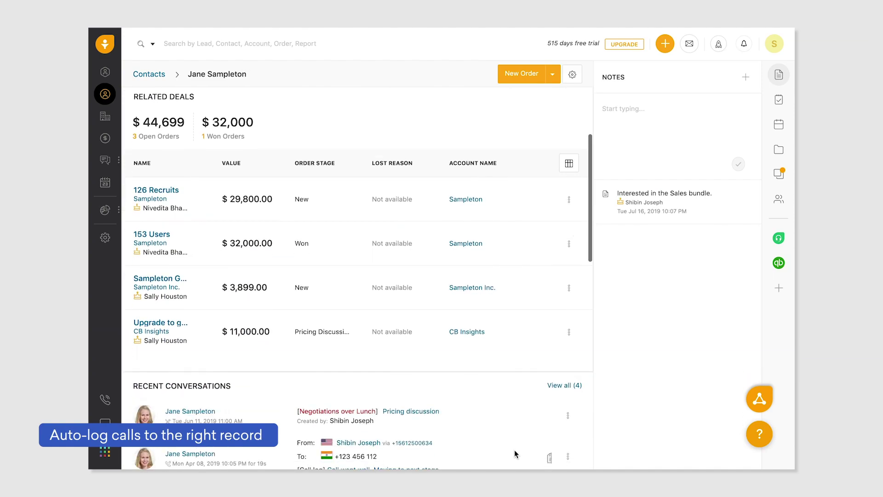
scroll(514, 450, down, 4)
scroll(515, 450, down, 2)
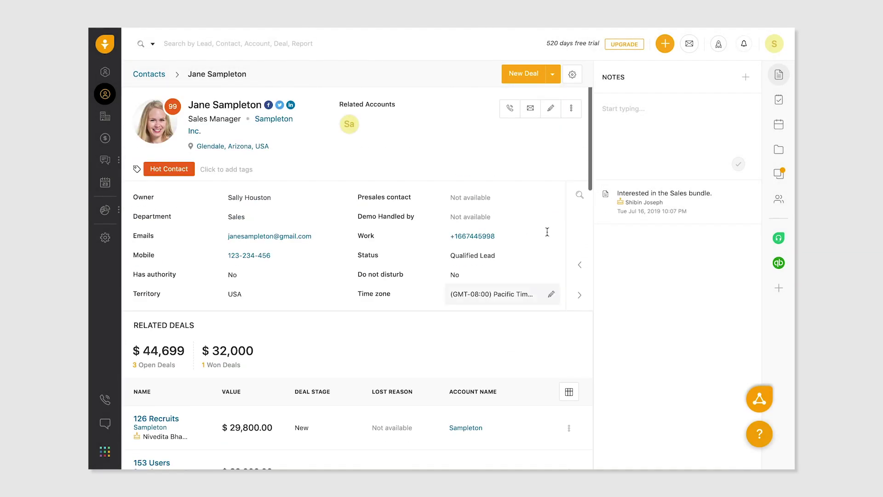
click(572, 109)
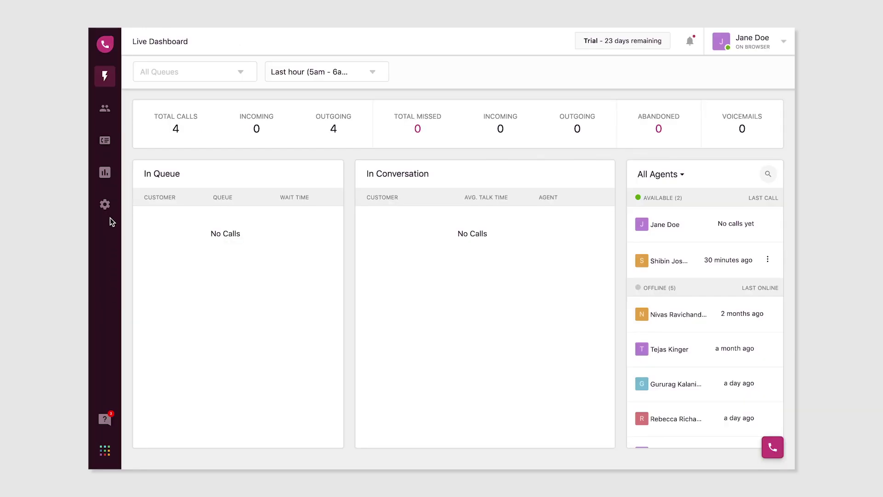
click(110, 208)
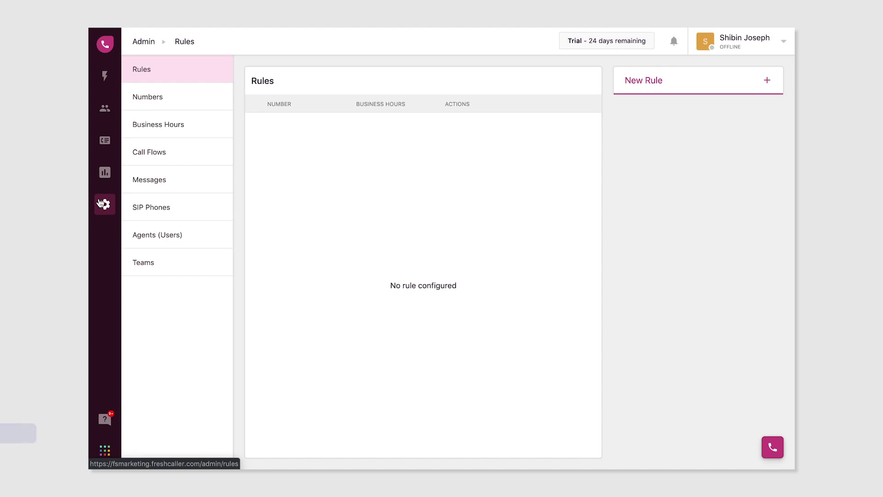
Add a 24 x 7 rule sending the existing number's calls to voicemail after the Welcome Message
click(640, 92)
click(647, 118)
click(656, 158)
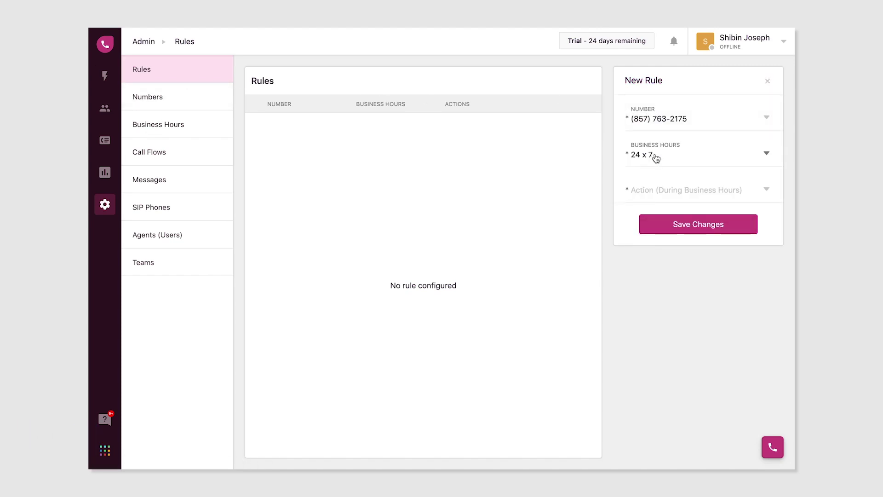
click(658, 187)
click(661, 261)
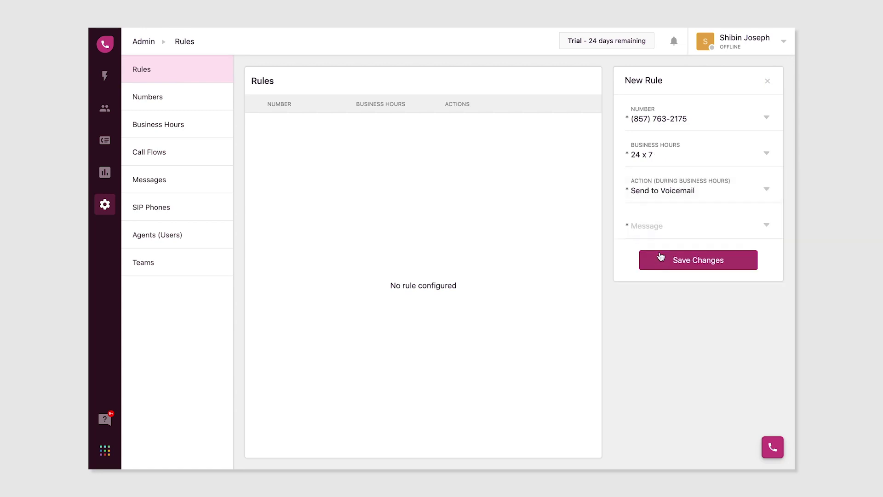
click(661, 229)
click(663, 252)
click(662, 262)
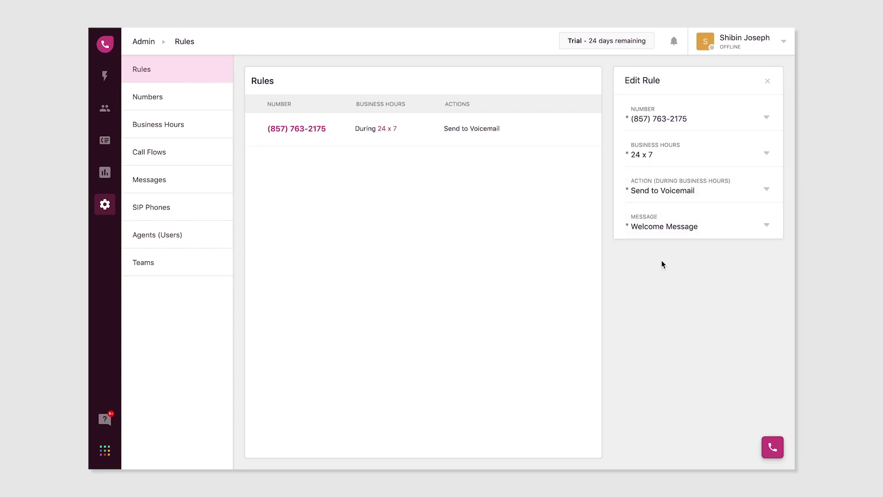
Buy a second local phone number and confirm the purchase
click(224, 108)
click(761, 92)
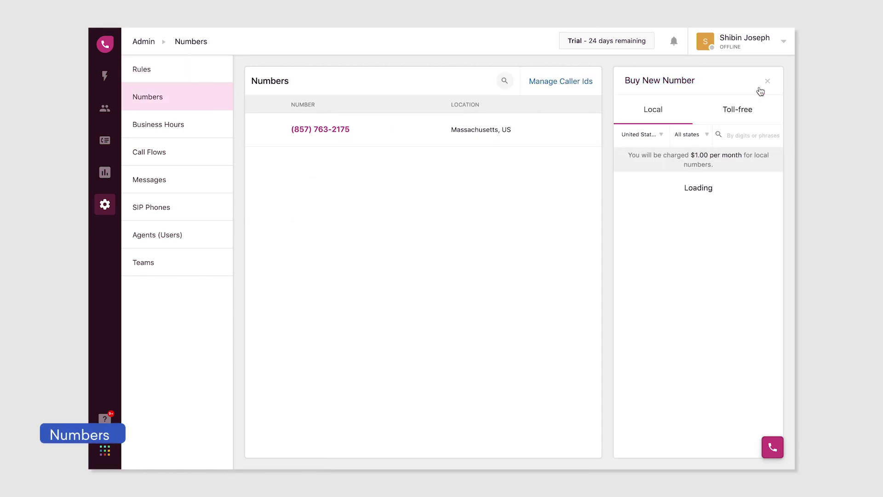
scroll(694, 227, down, 3)
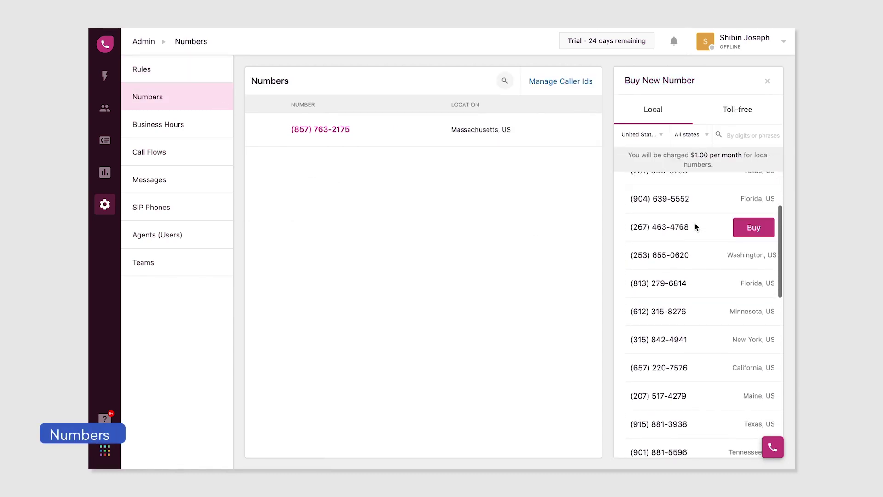
click(746, 229)
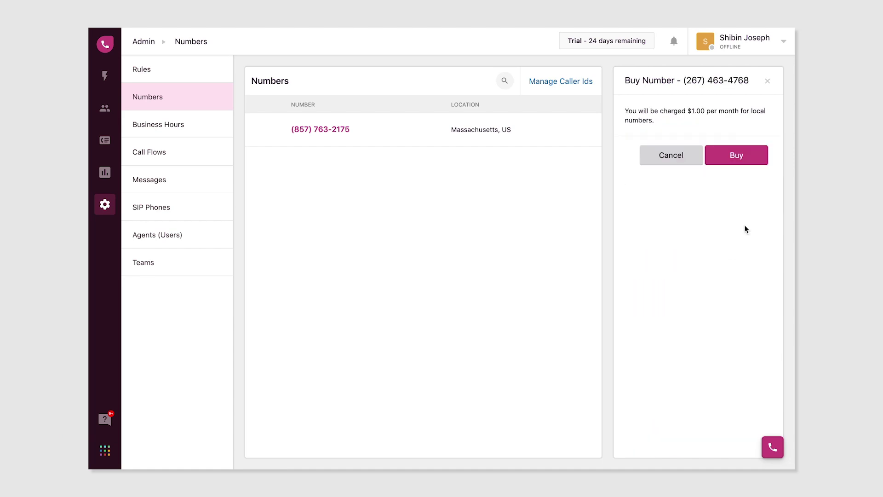
click(746, 163)
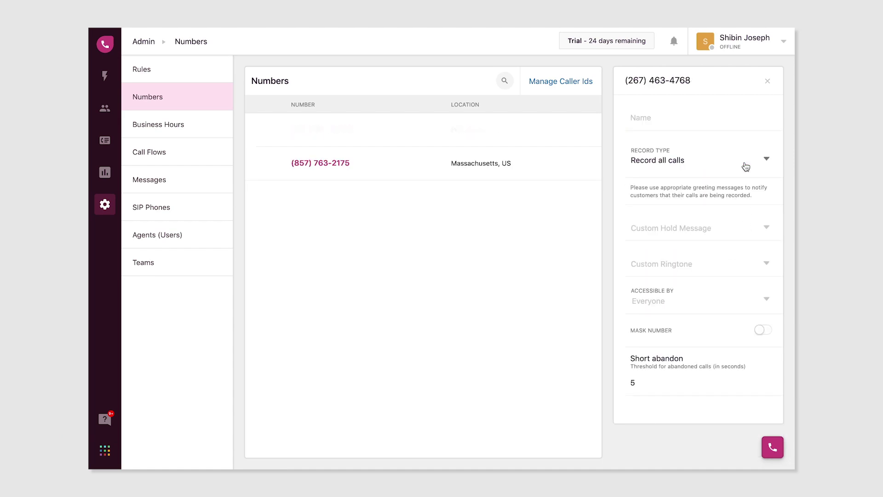
click(207, 156)
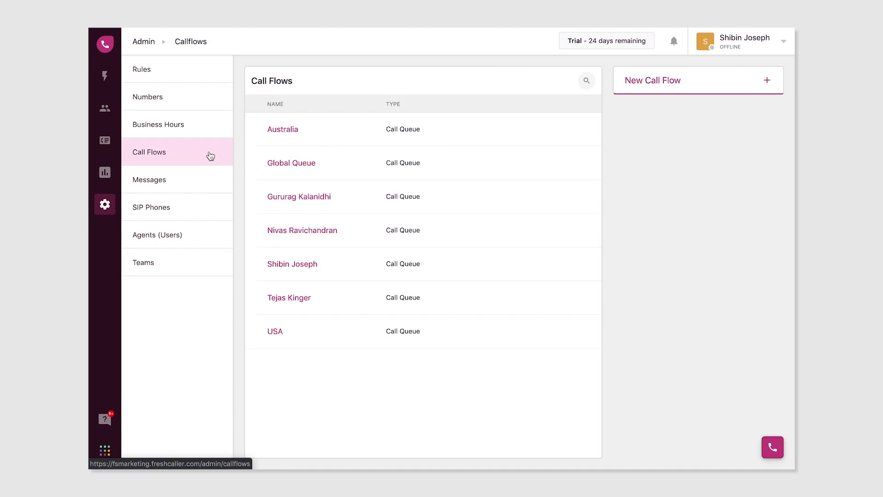
Create a new call-queue call flow attended by the USA team
click(683, 85)
click(690, 147)
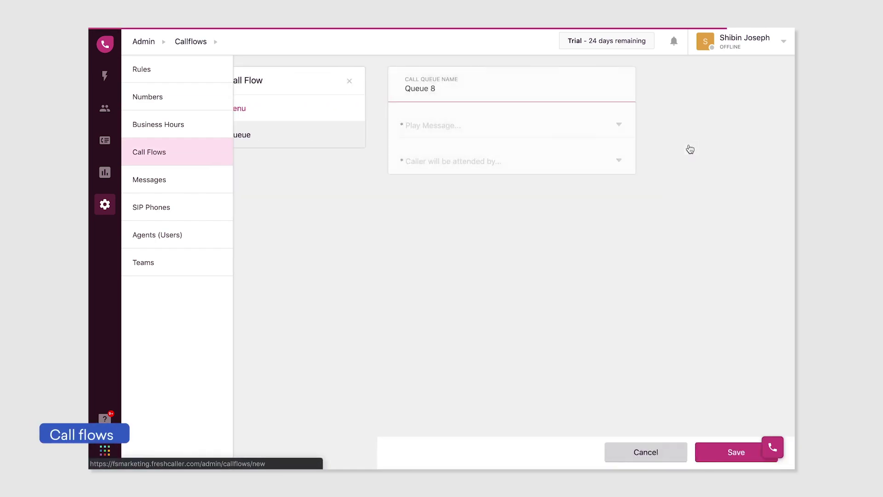
click(409, 149)
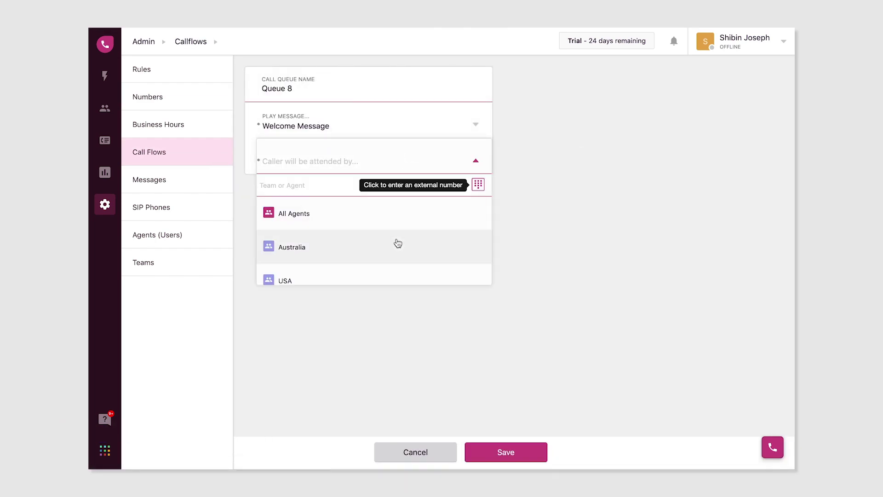
click(395, 276)
scroll(395, 273, down, 1)
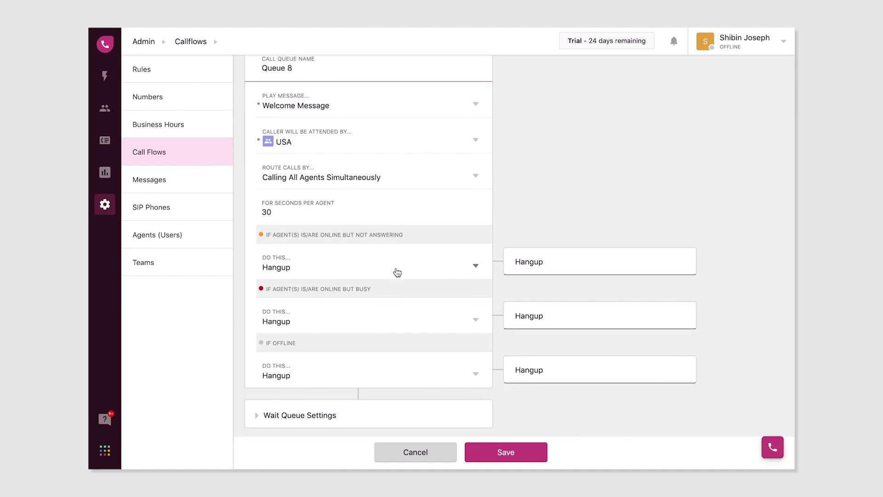
Route unanswered calls to the Australia queue, busy to wait queue, offline to voicemail; save Queue 8
click(398, 272)
click(394, 331)
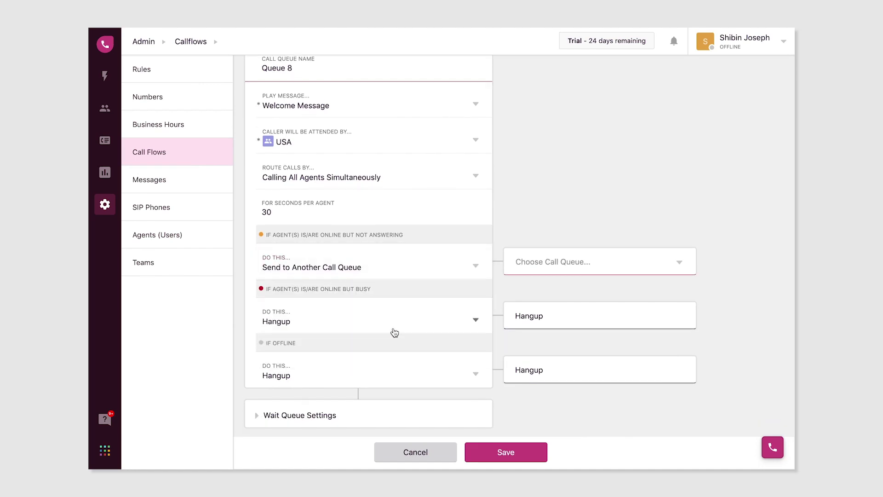
click(570, 273)
click(567, 380)
click(418, 329)
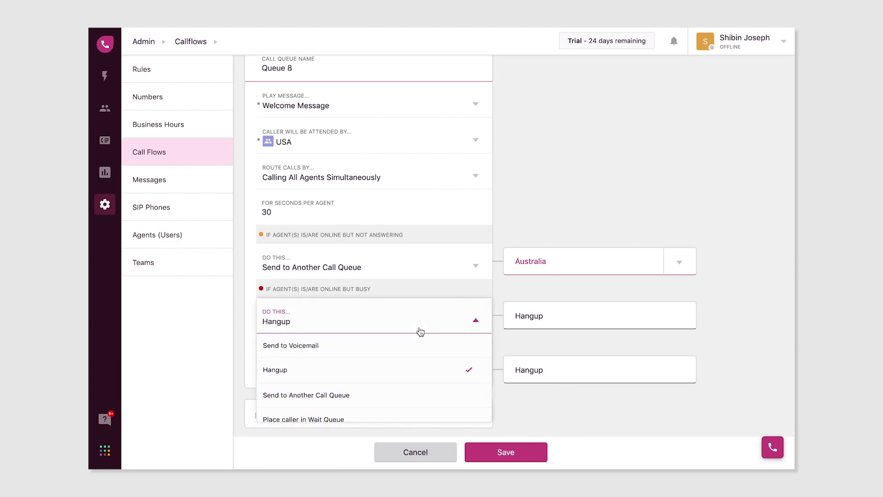
click(416, 420)
click(448, 371)
click(478, 397)
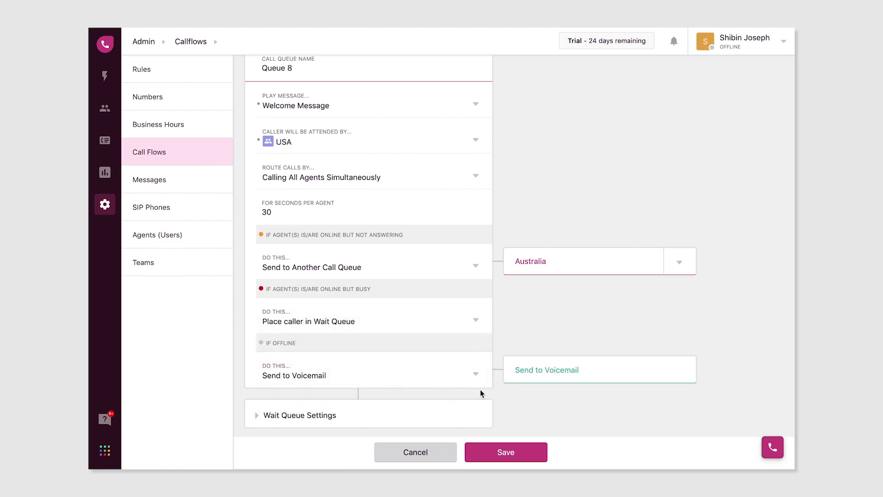
click(506, 452)
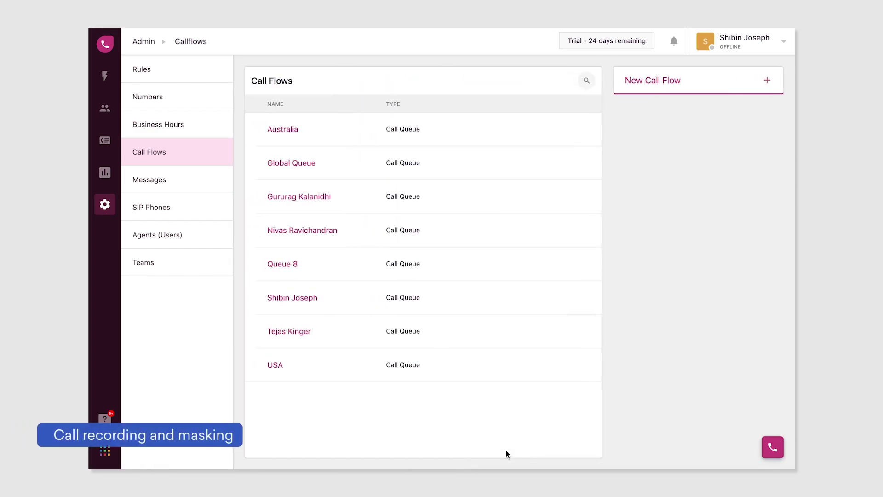
Keep the Massachusetts number on Record all calls and enable Mask Number with a masking number
click(193, 109)
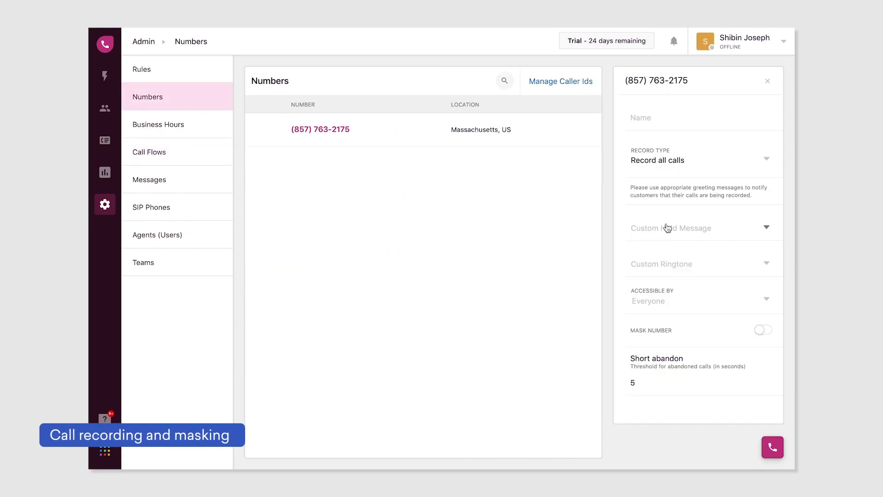
click(681, 162)
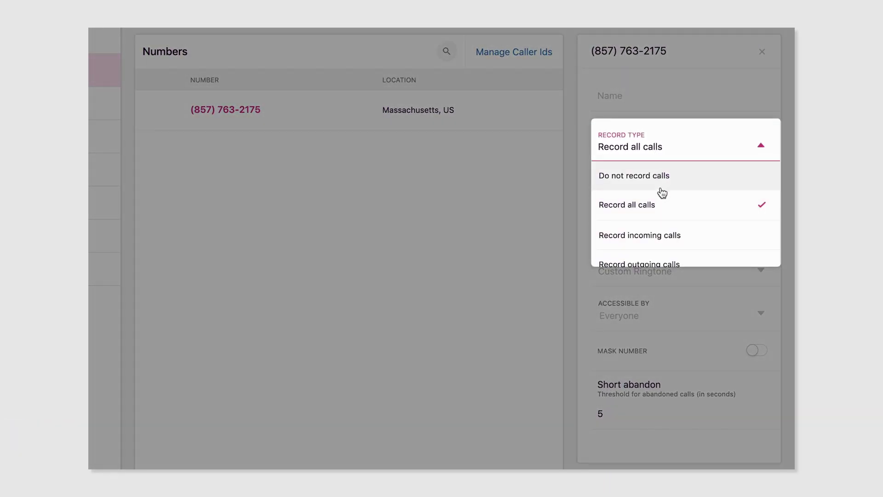
scroll(662, 195, down, 2)
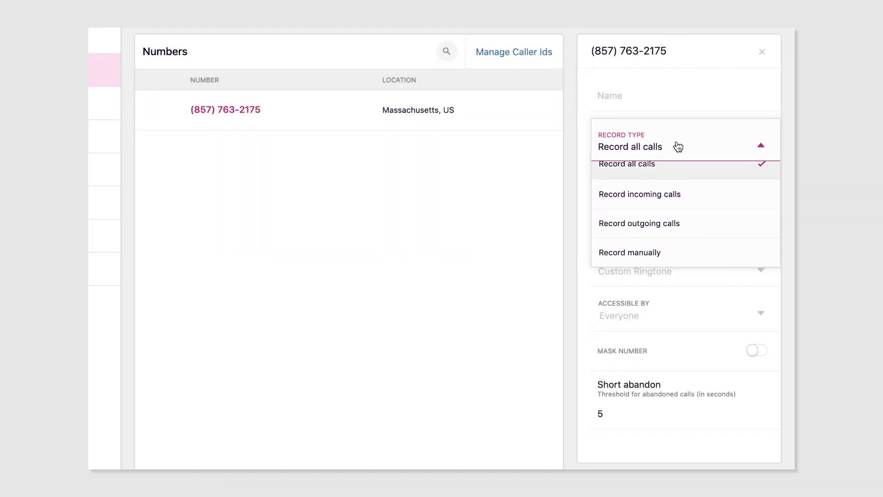
click(676, 145)
click(759, 350)
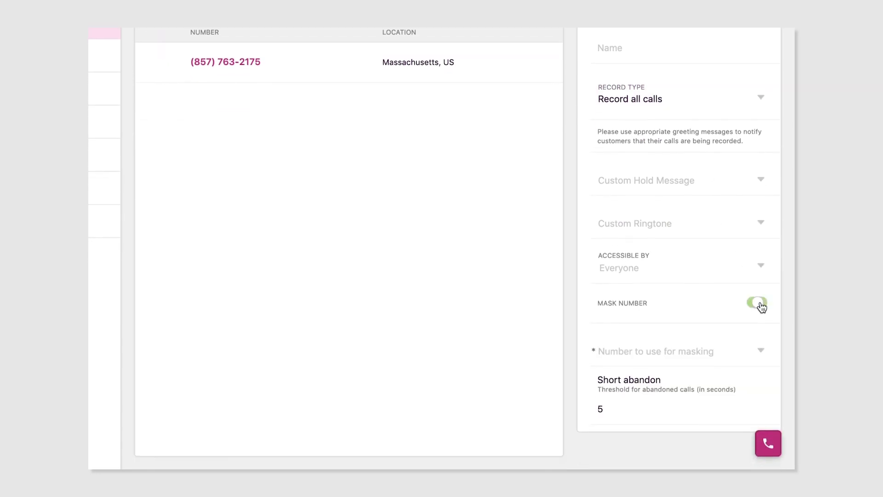
click(761, 351)
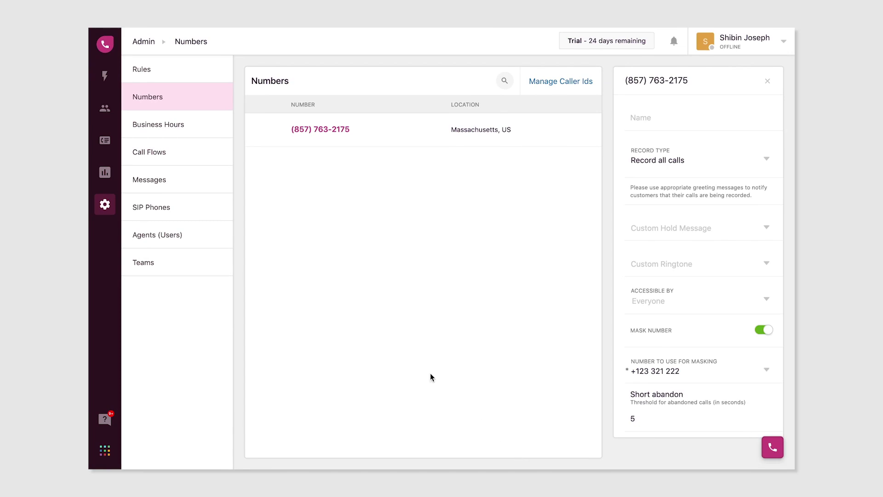
click(214, 191)
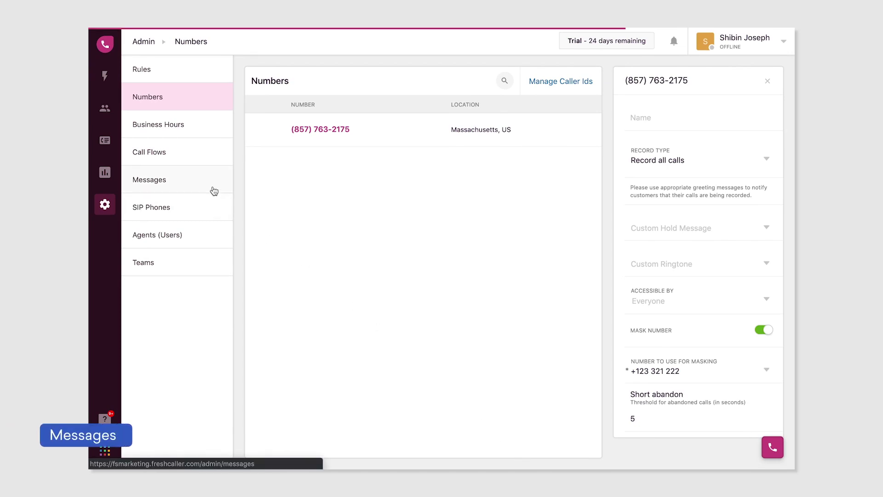
Look over a new Text to Speech message form, then switch to the Analytics reports
click(741, 87)
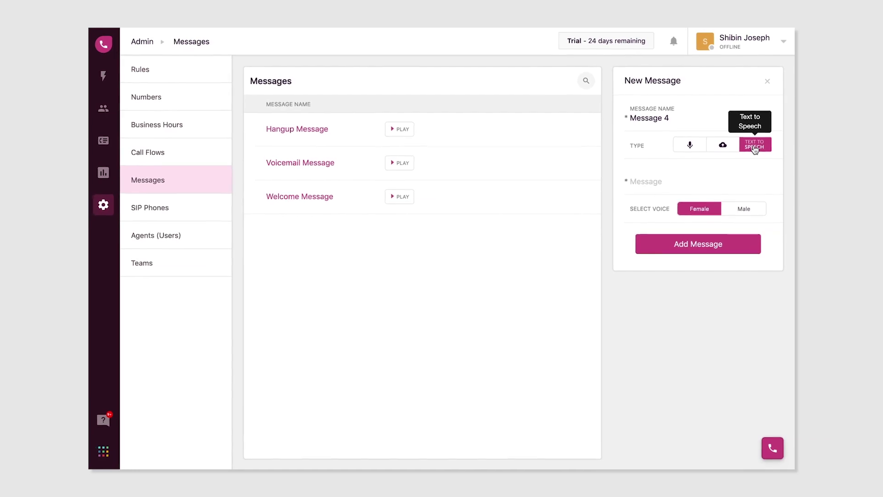
click(105, 173)
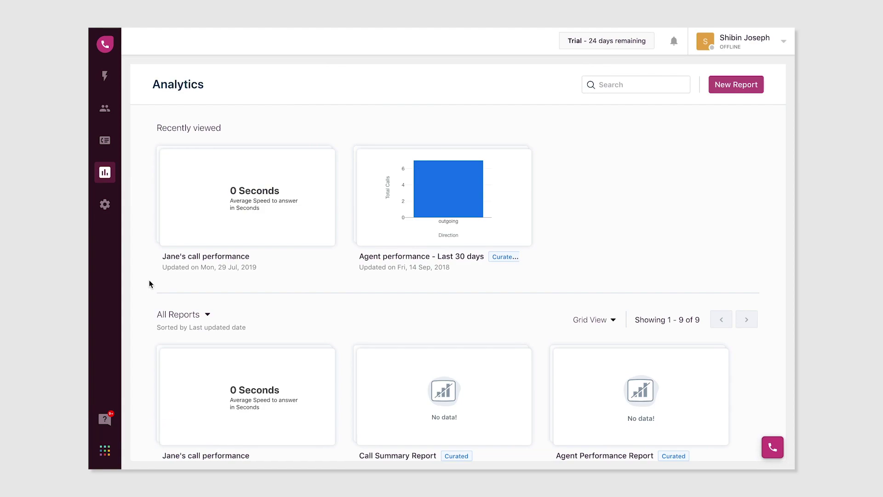
Create a new Freshcaller report titled 'Agent performance'
scroll(149, 281, down, 4)
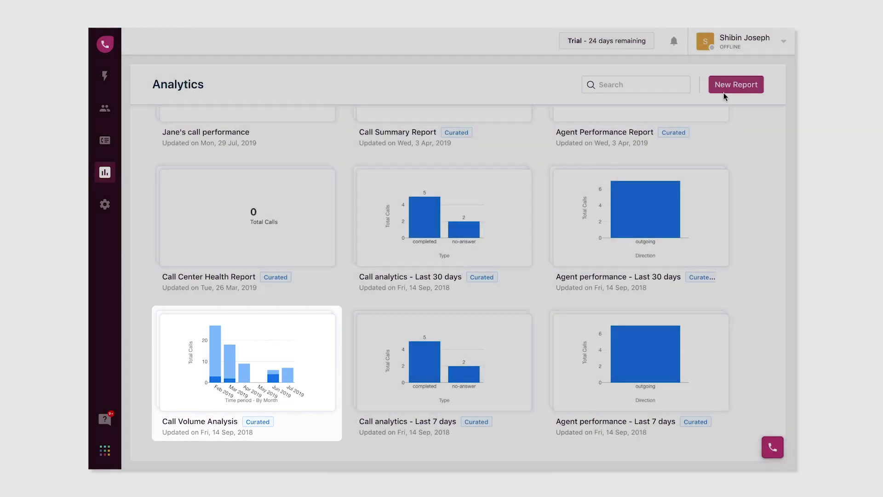
click(731, 87)
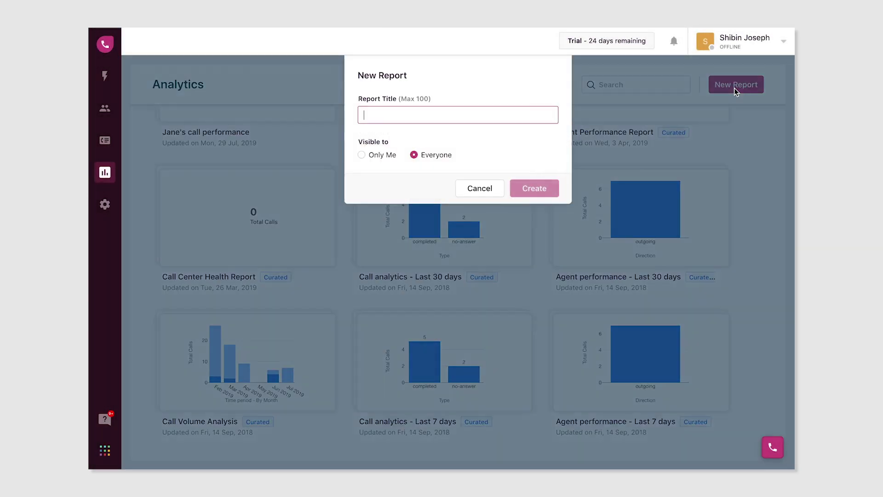
text(Agent performance)
click(549, 187)
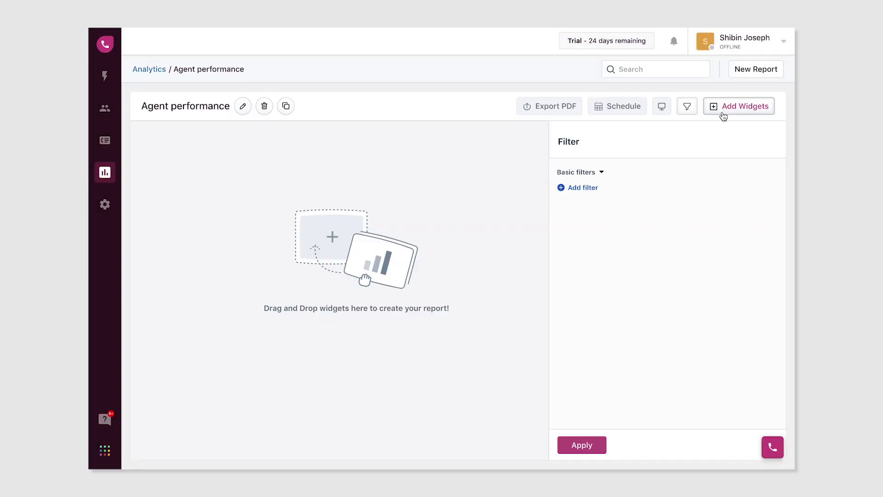
Add the Average Duration and Average Hold time widgets side by side
click(724, 115)
click(681, 218)
drag(690, 260, 434, 228)
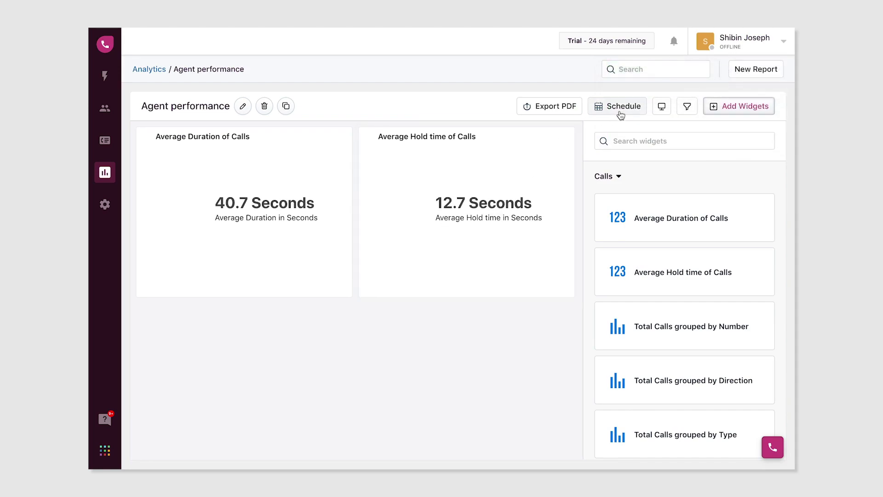
Save a schedule for the report and export it as PDF
click(618, 109)
scroll(528, 232, down, 1)
click(614, 413)
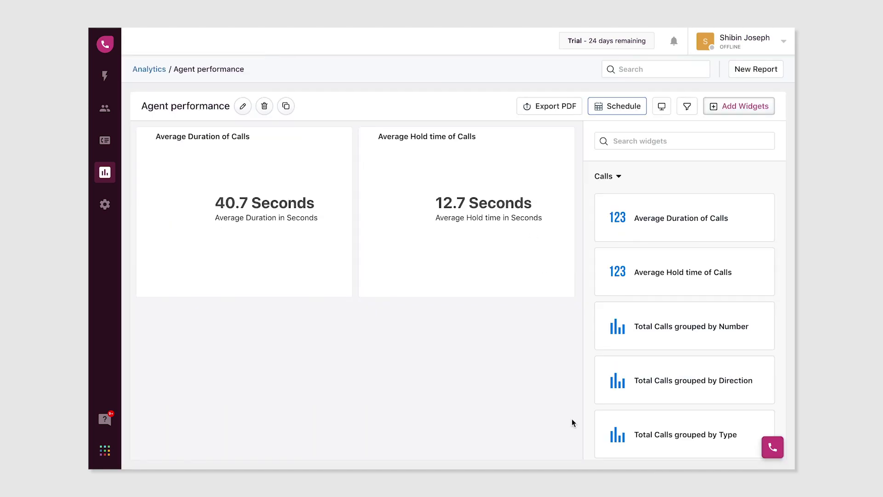
click(560, 107)
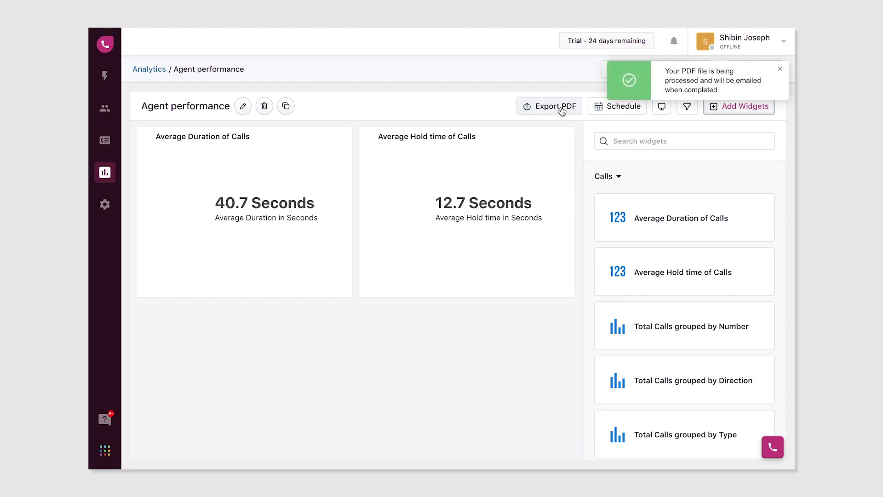